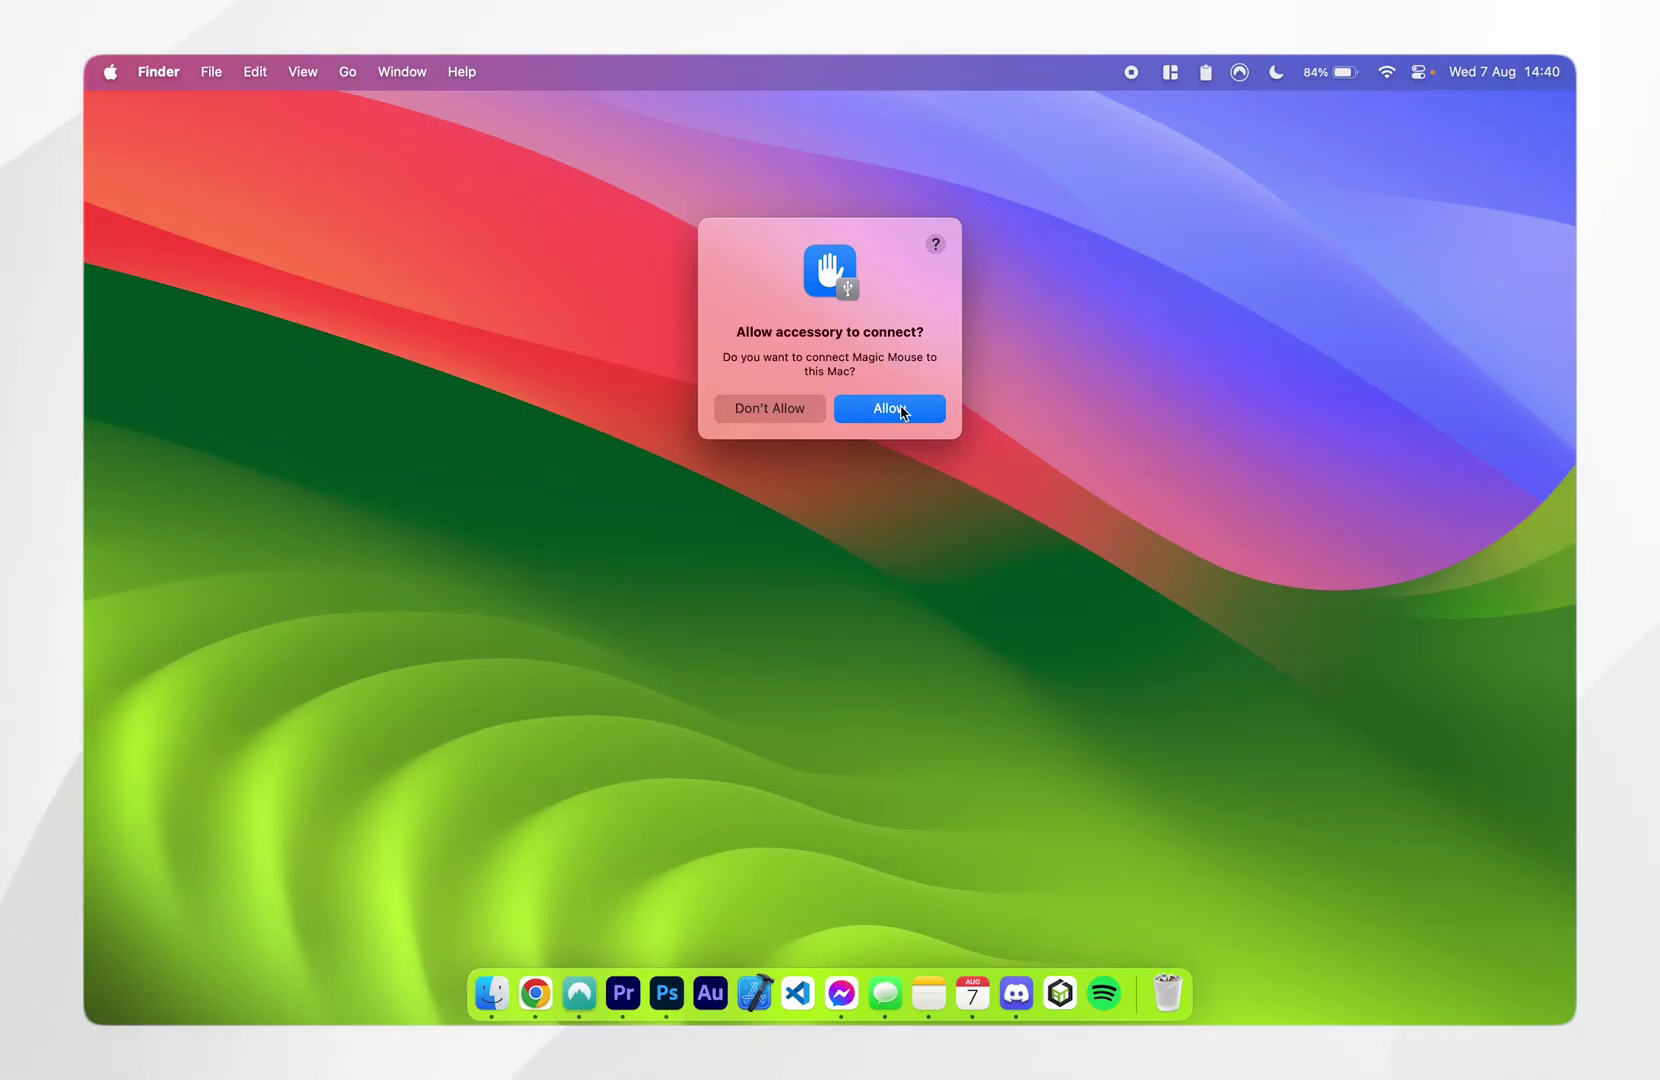
- Allow the Magic Mouse accessory to connect to this Mac
{"action": "left_click", "coordinate": [897, 410]}
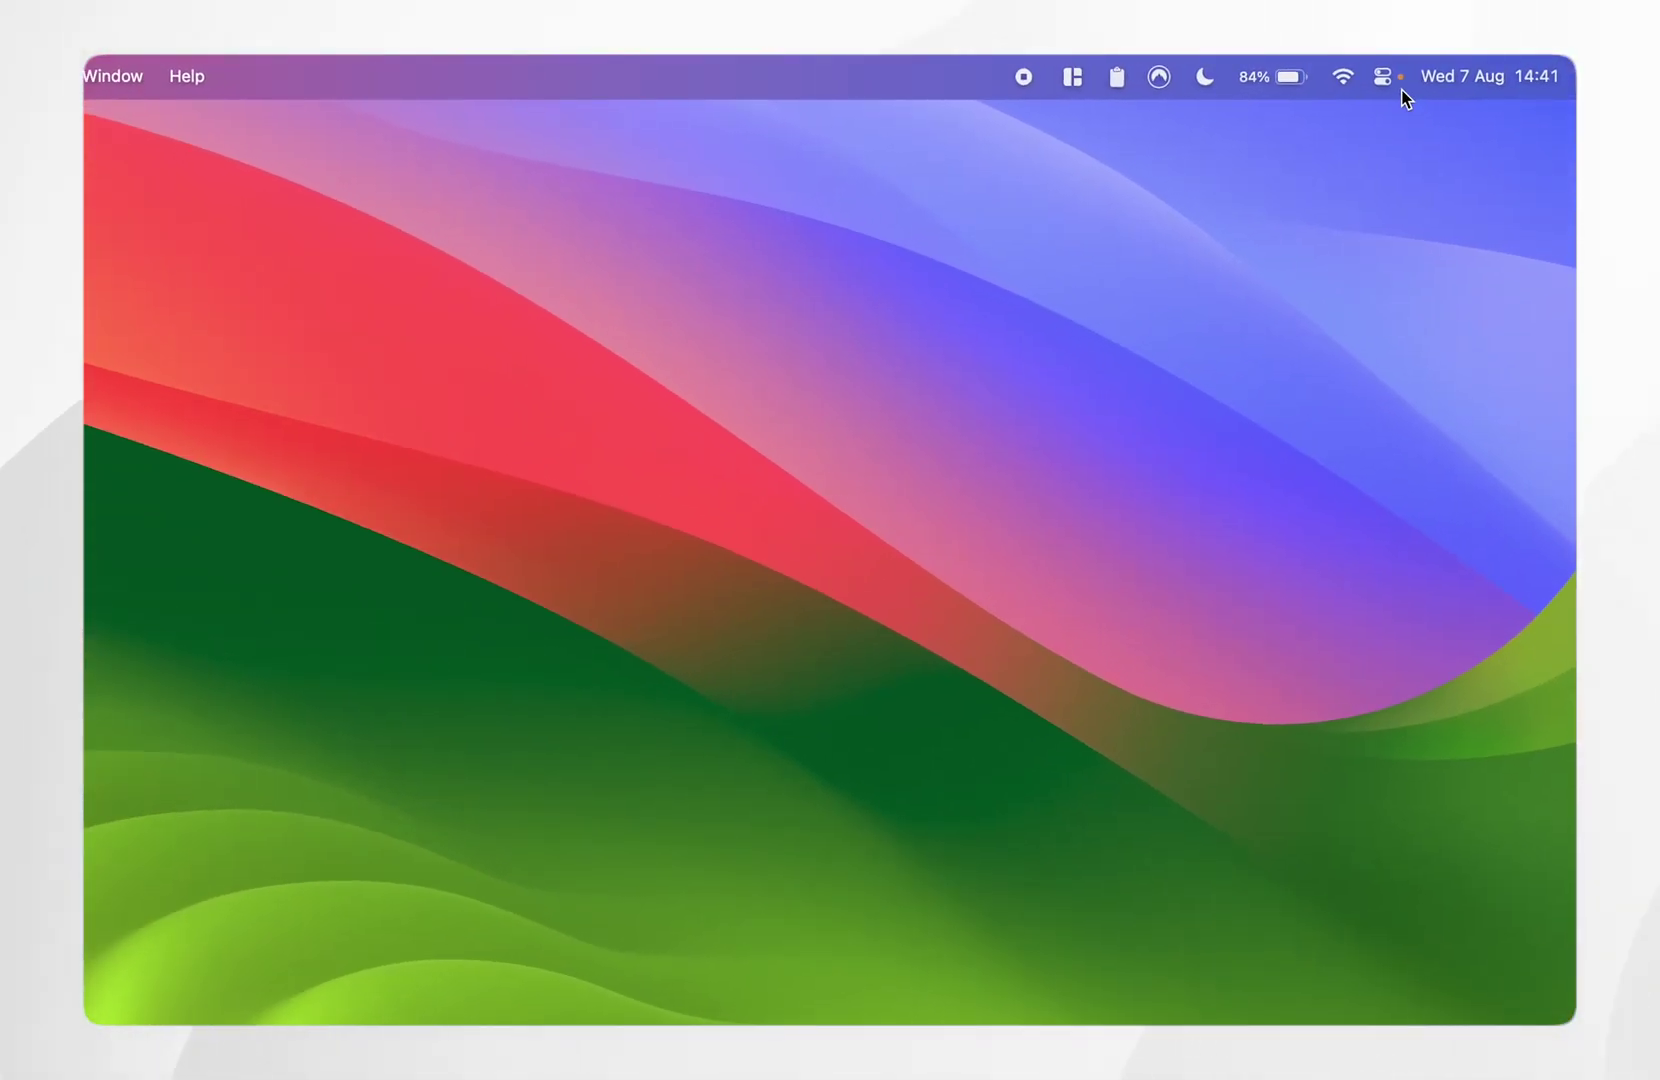
{"action": "left_click", "coordinate": [1419, 71]}
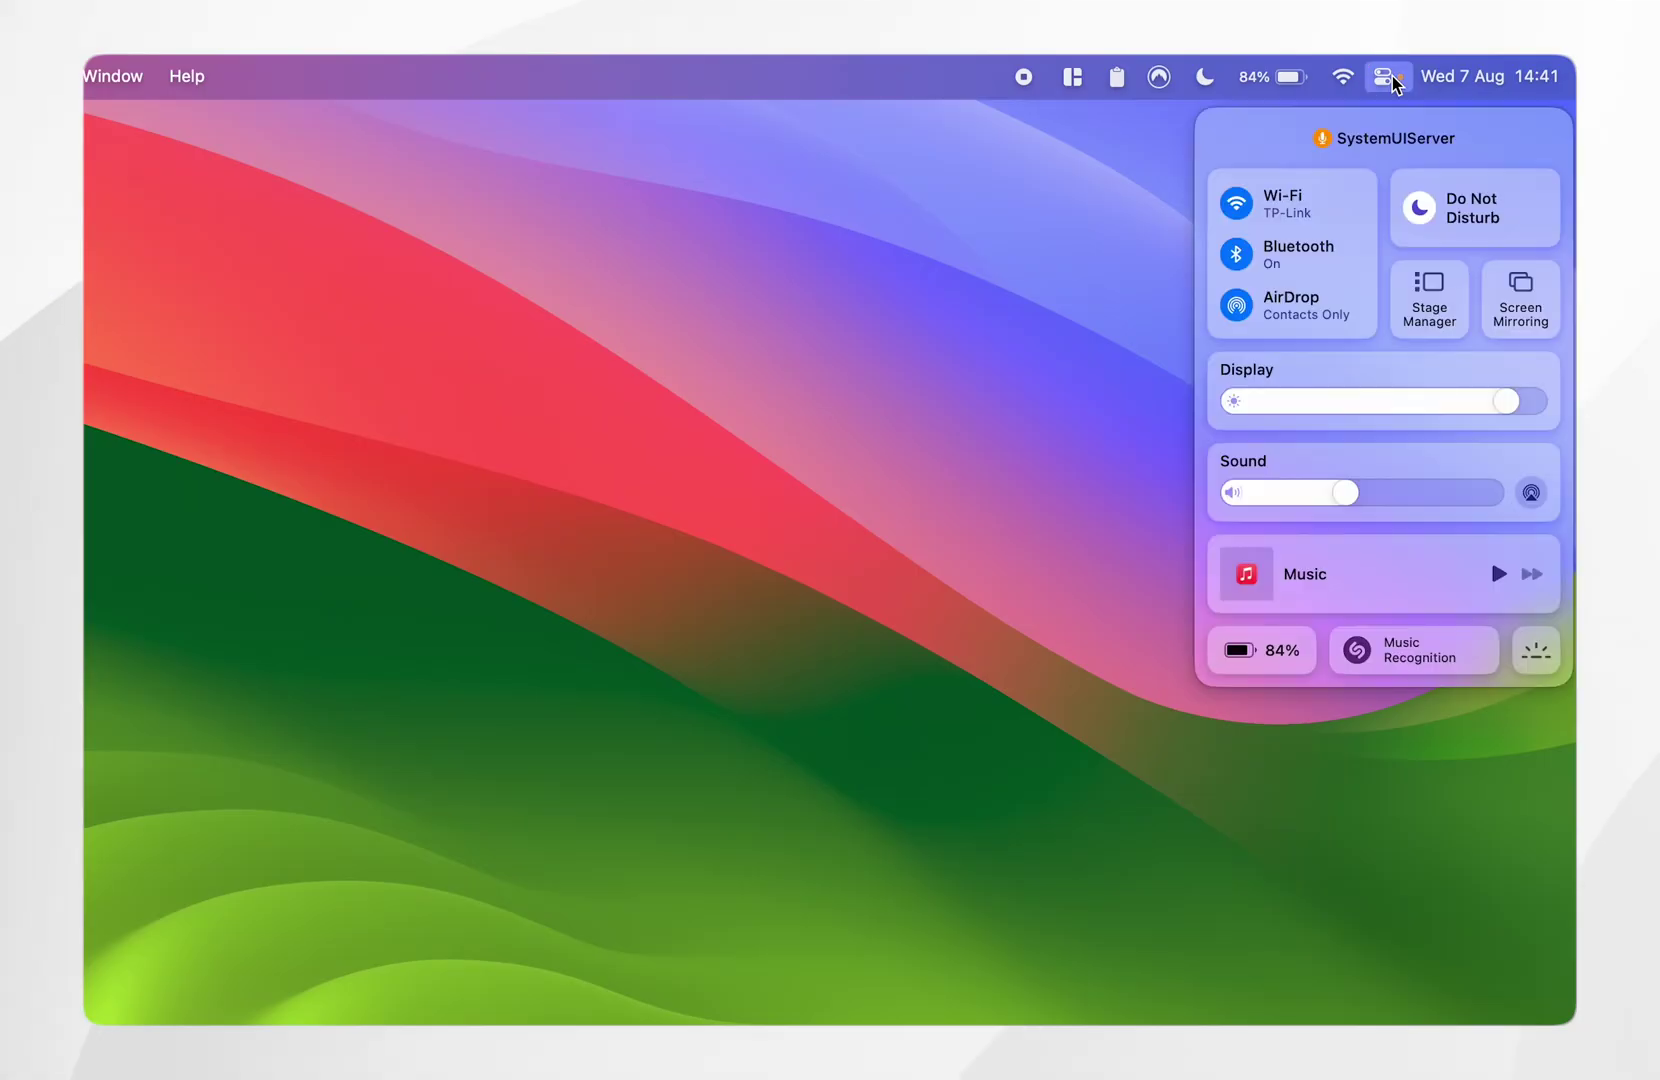
{"action": "left_click", "coordinate": [1289, 254]}
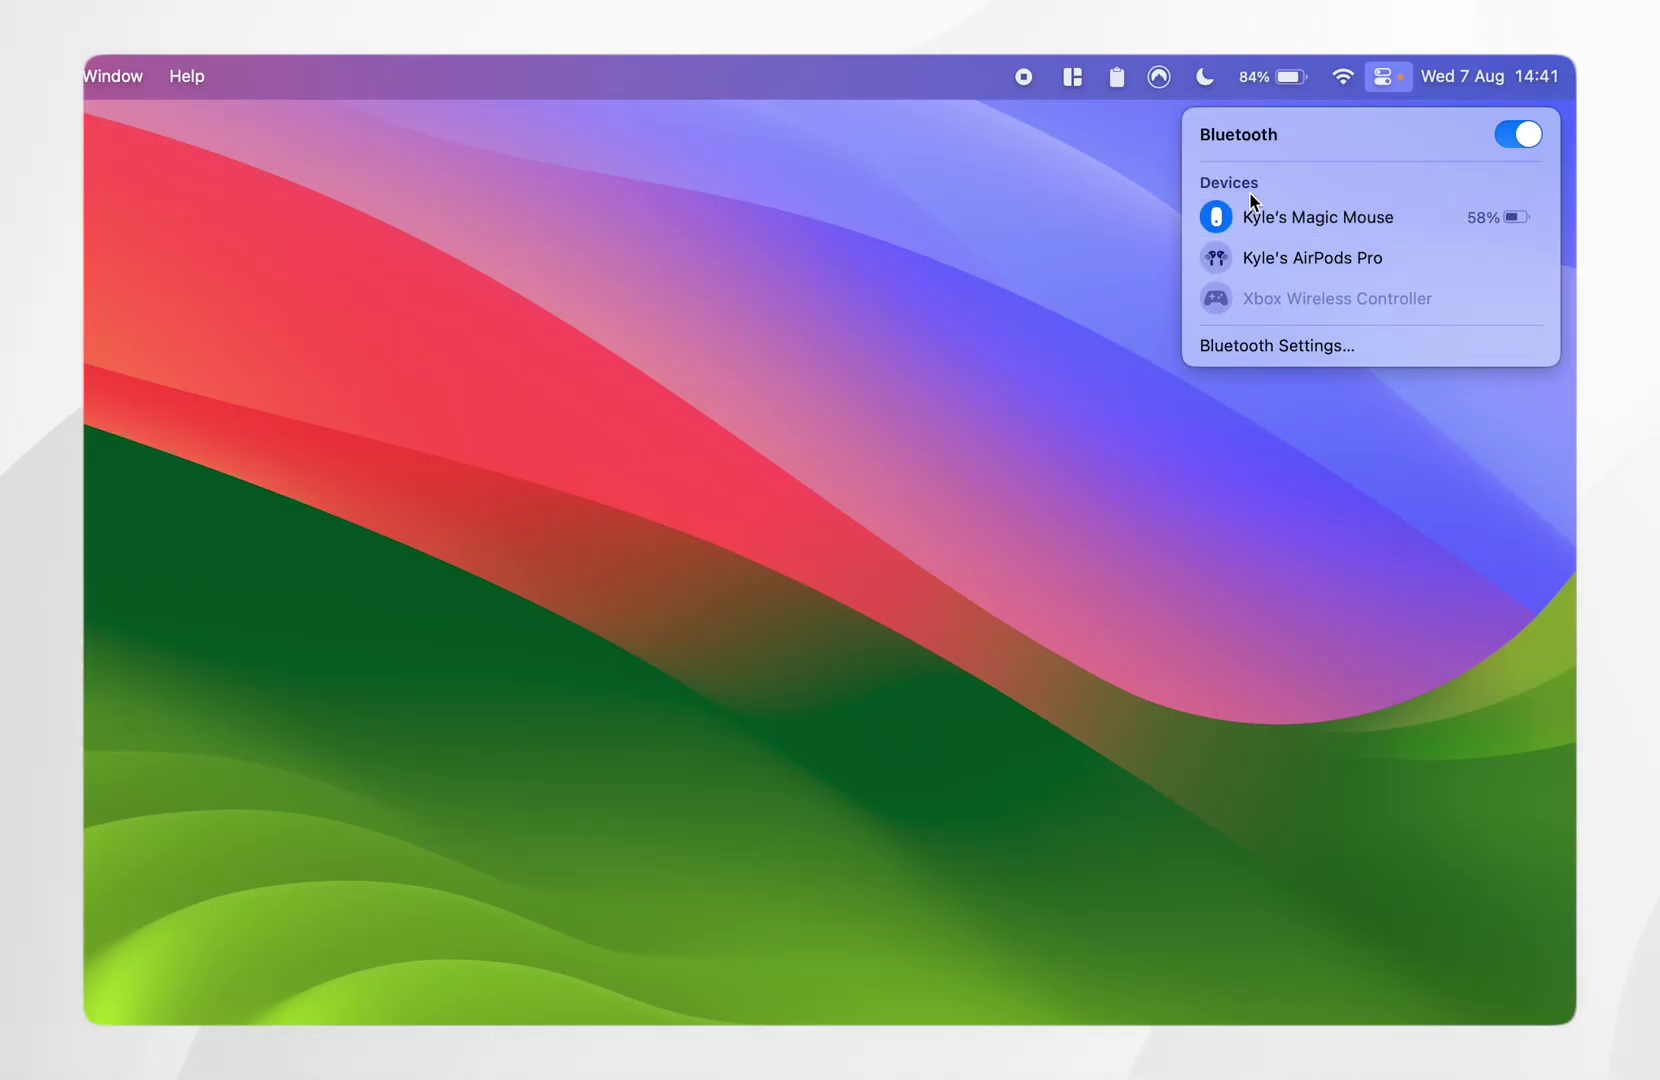
{"action": "mouse_move", "coordinate": [1318, 217]}
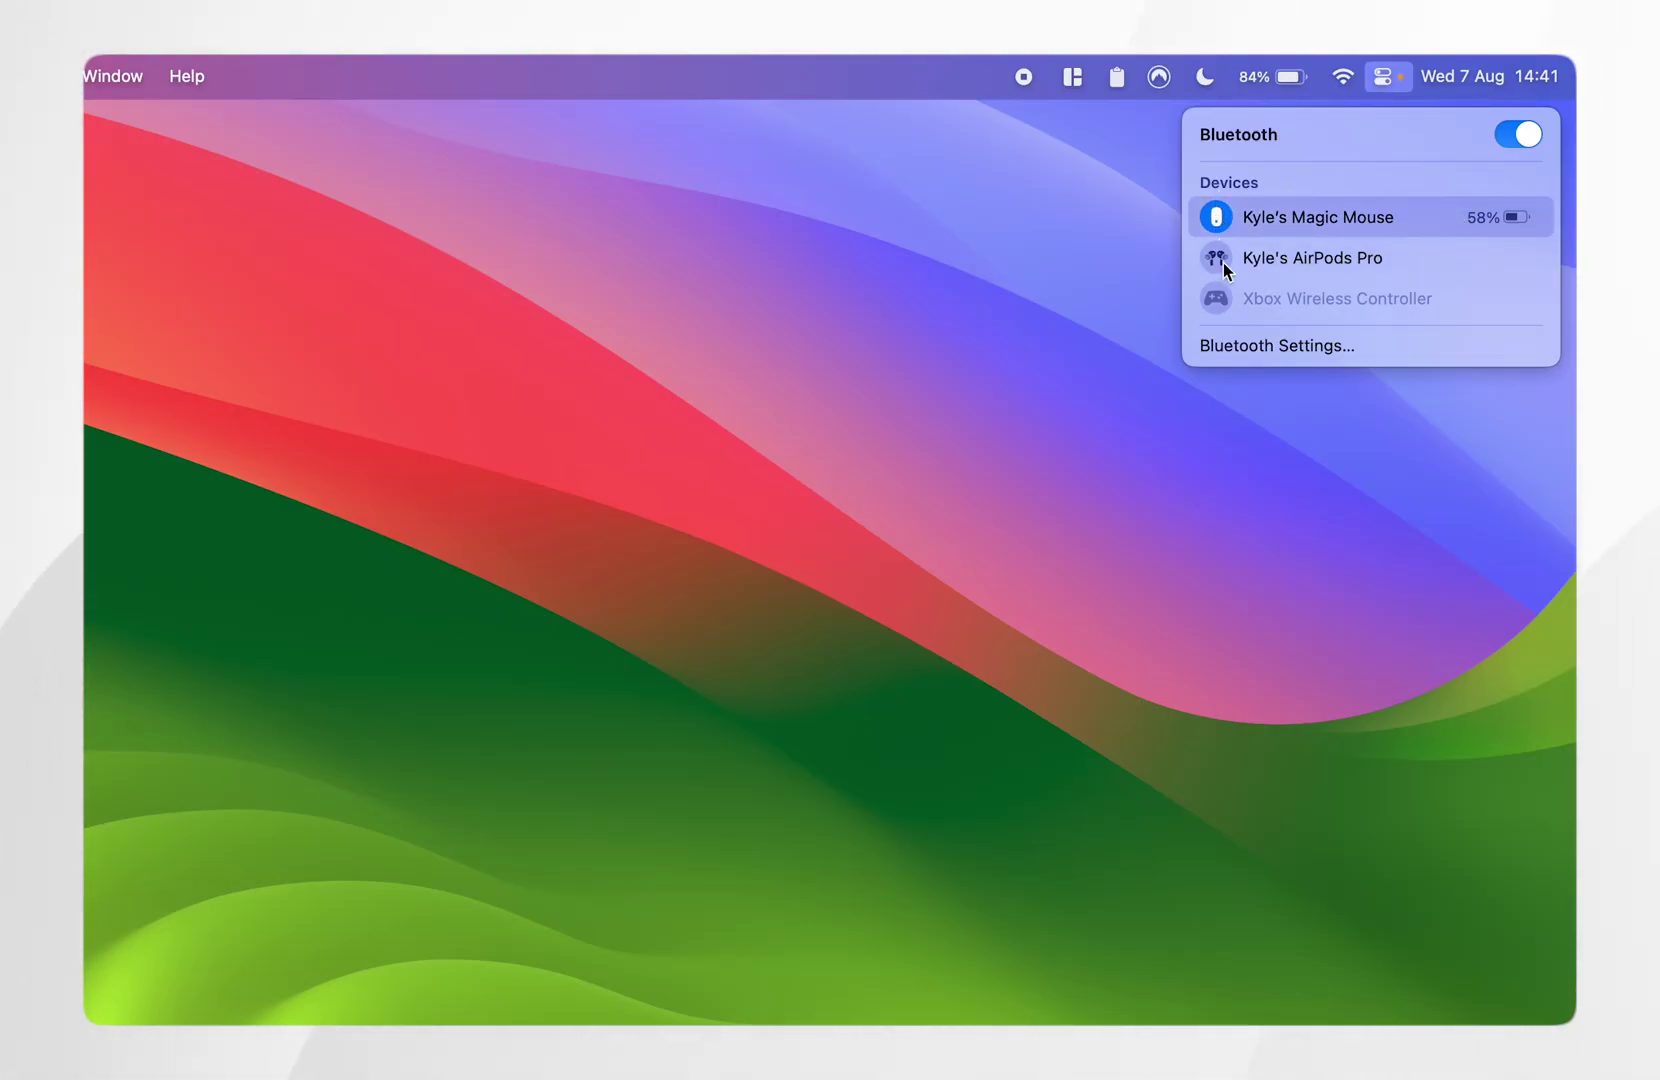
{"action": "left_click", "coordinate": [1235, 344]}
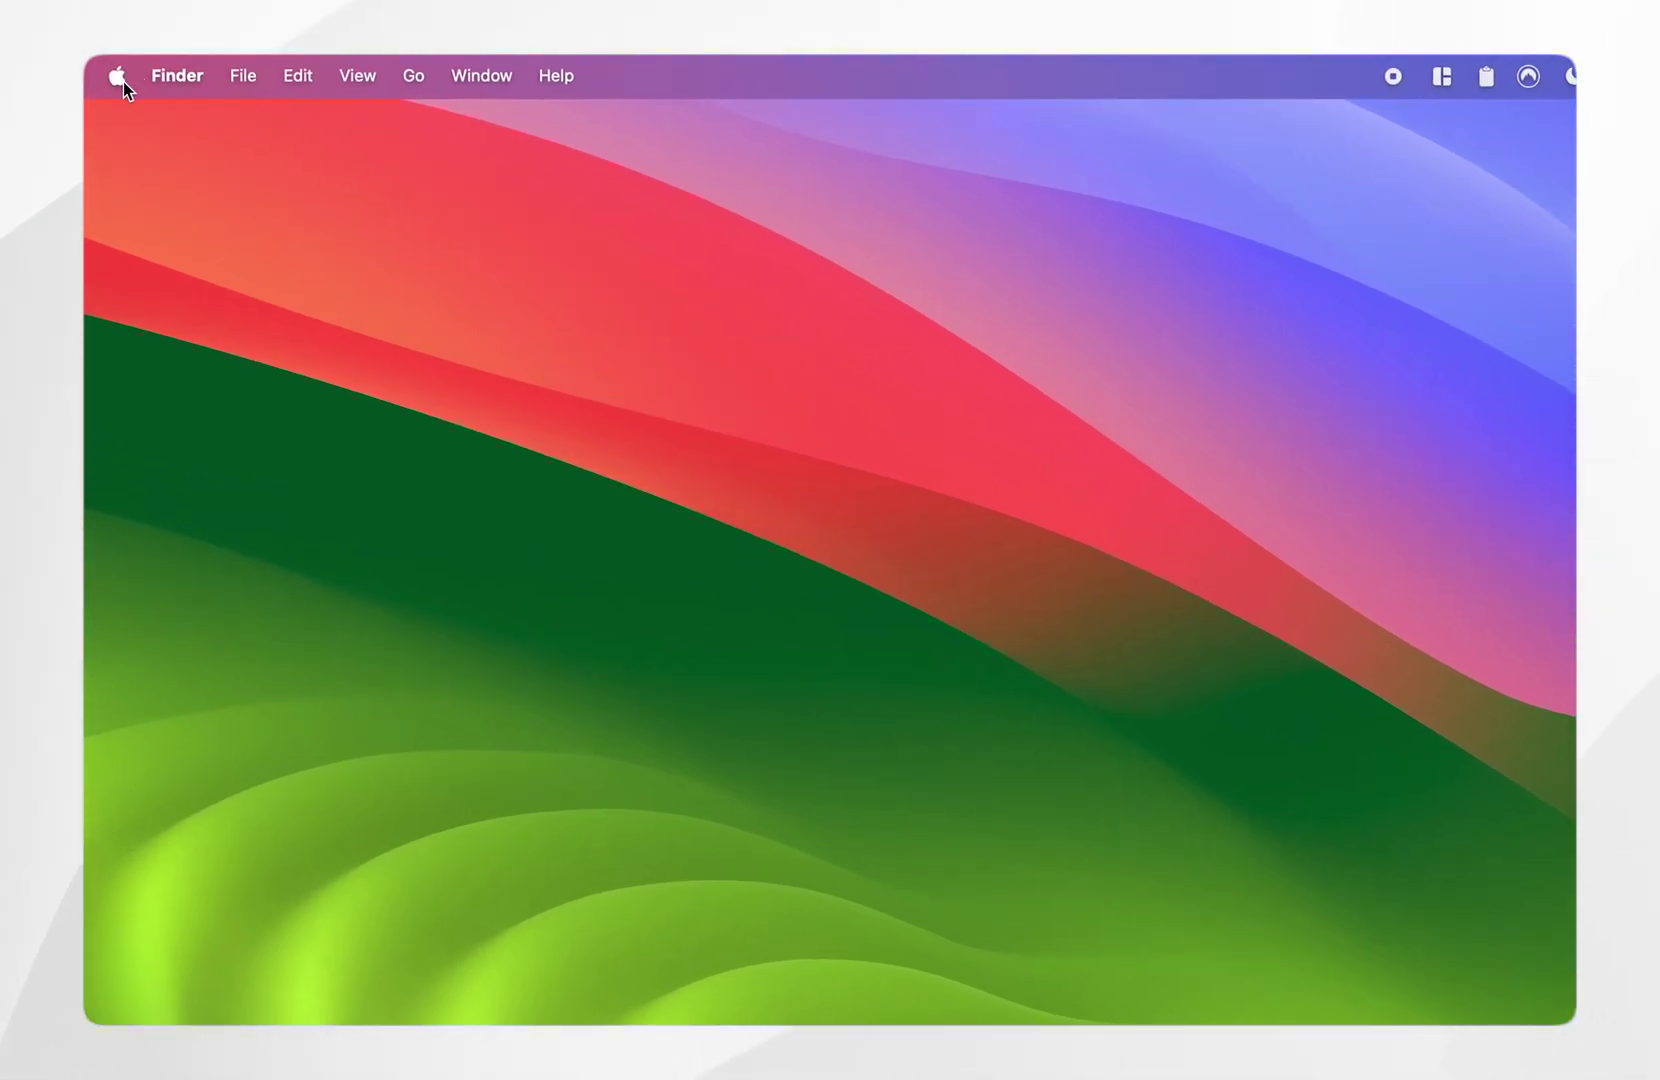
- Reach the Mouse settings for the Magic Mouse via Apple menu > System Settings
{"action": "left_click", "coordinate": [110, 71]}
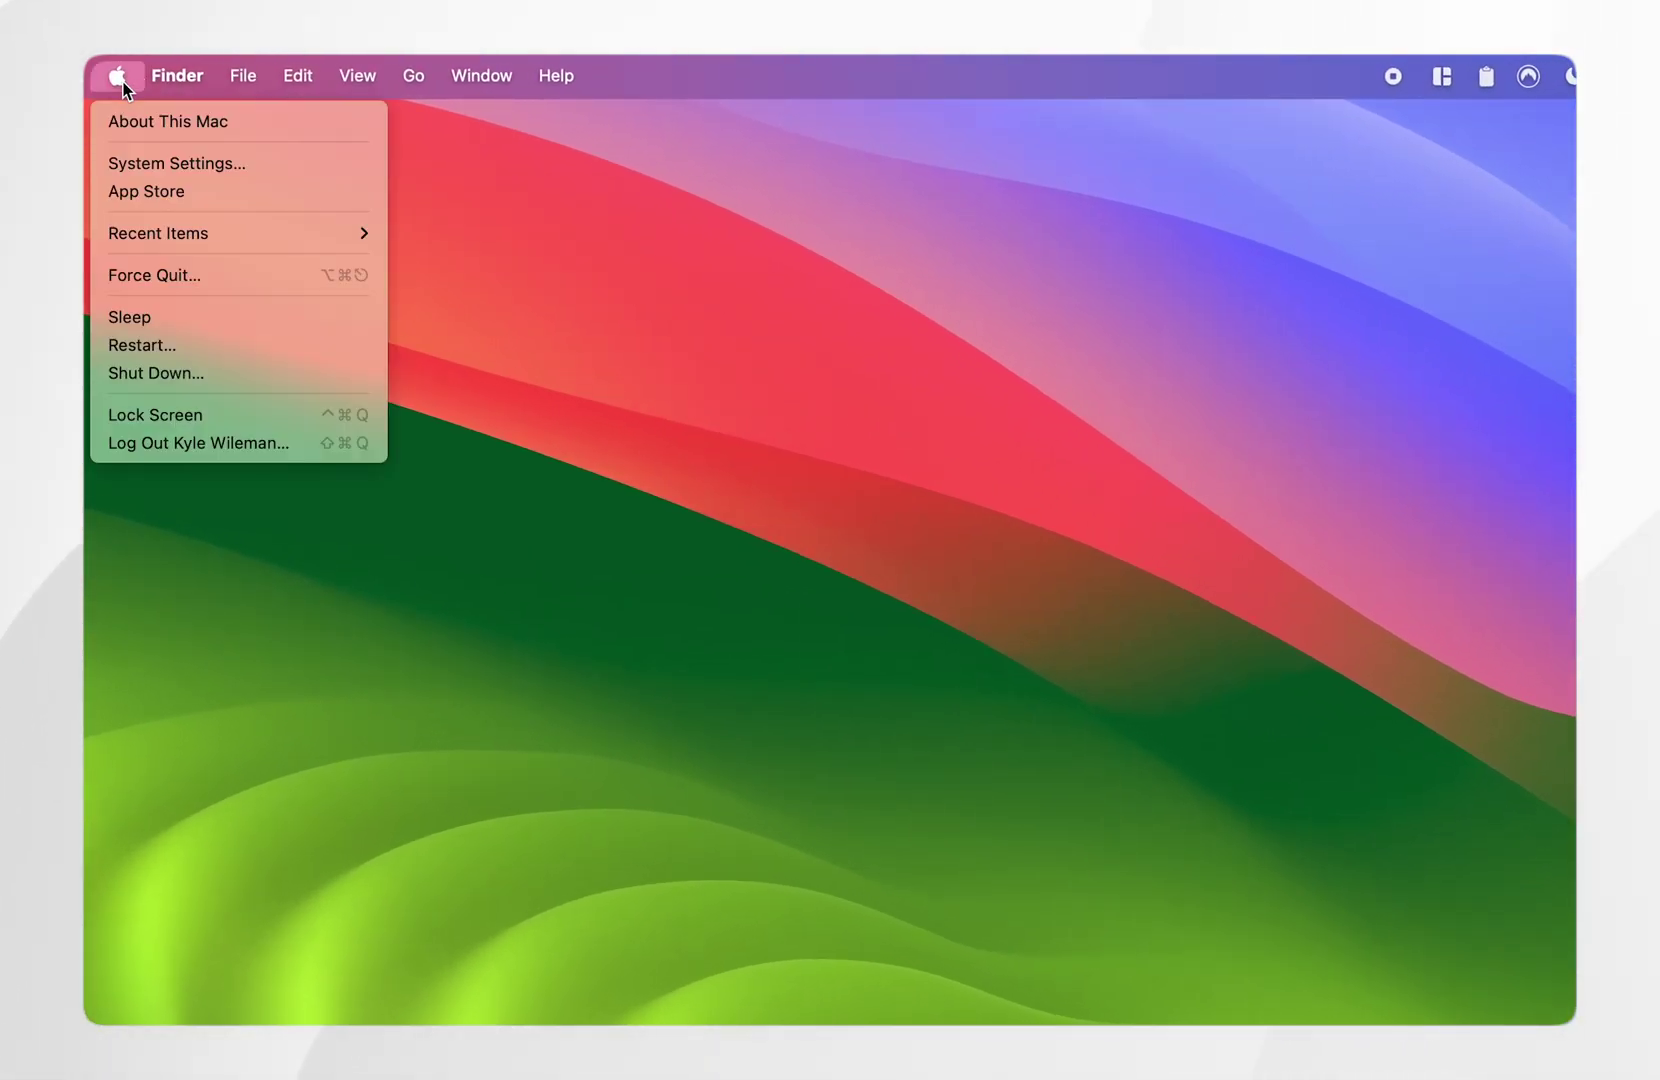
{"action": "left_click", "coordinate": [156, 164]}
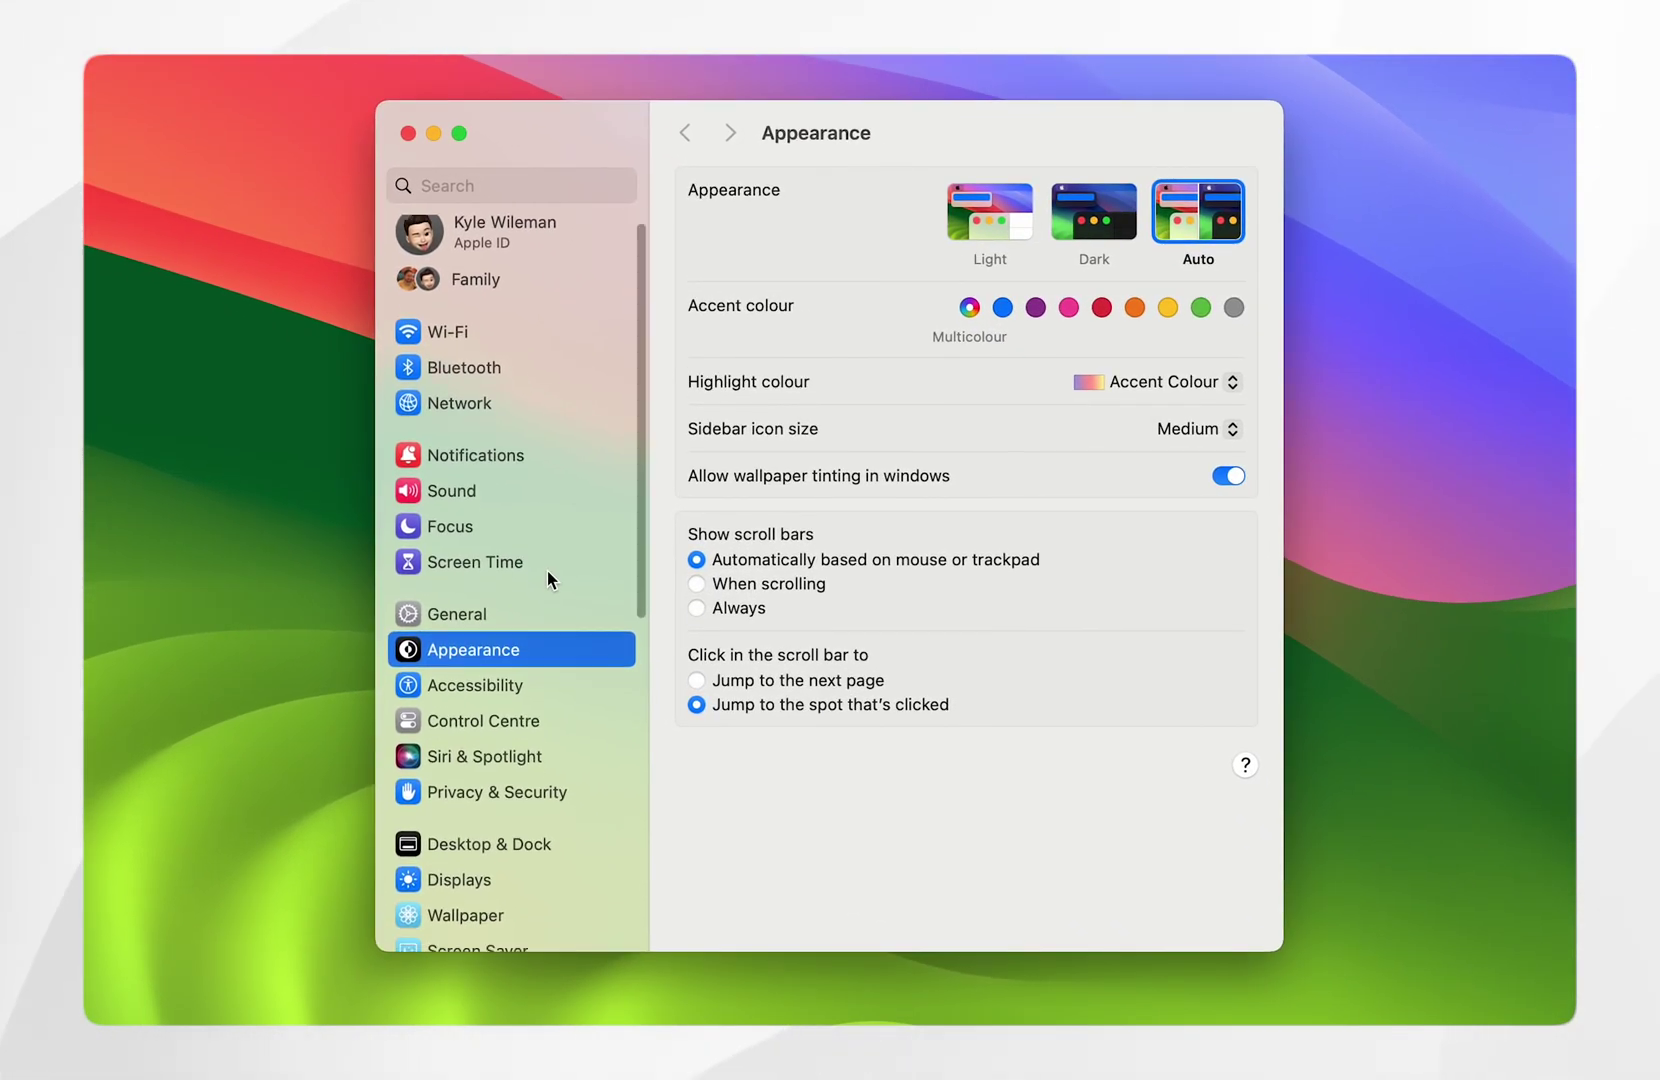
{"action": "scroll", "coordinate": [547, 571], "scroll_direction": "down", "scroll_amount": 10}
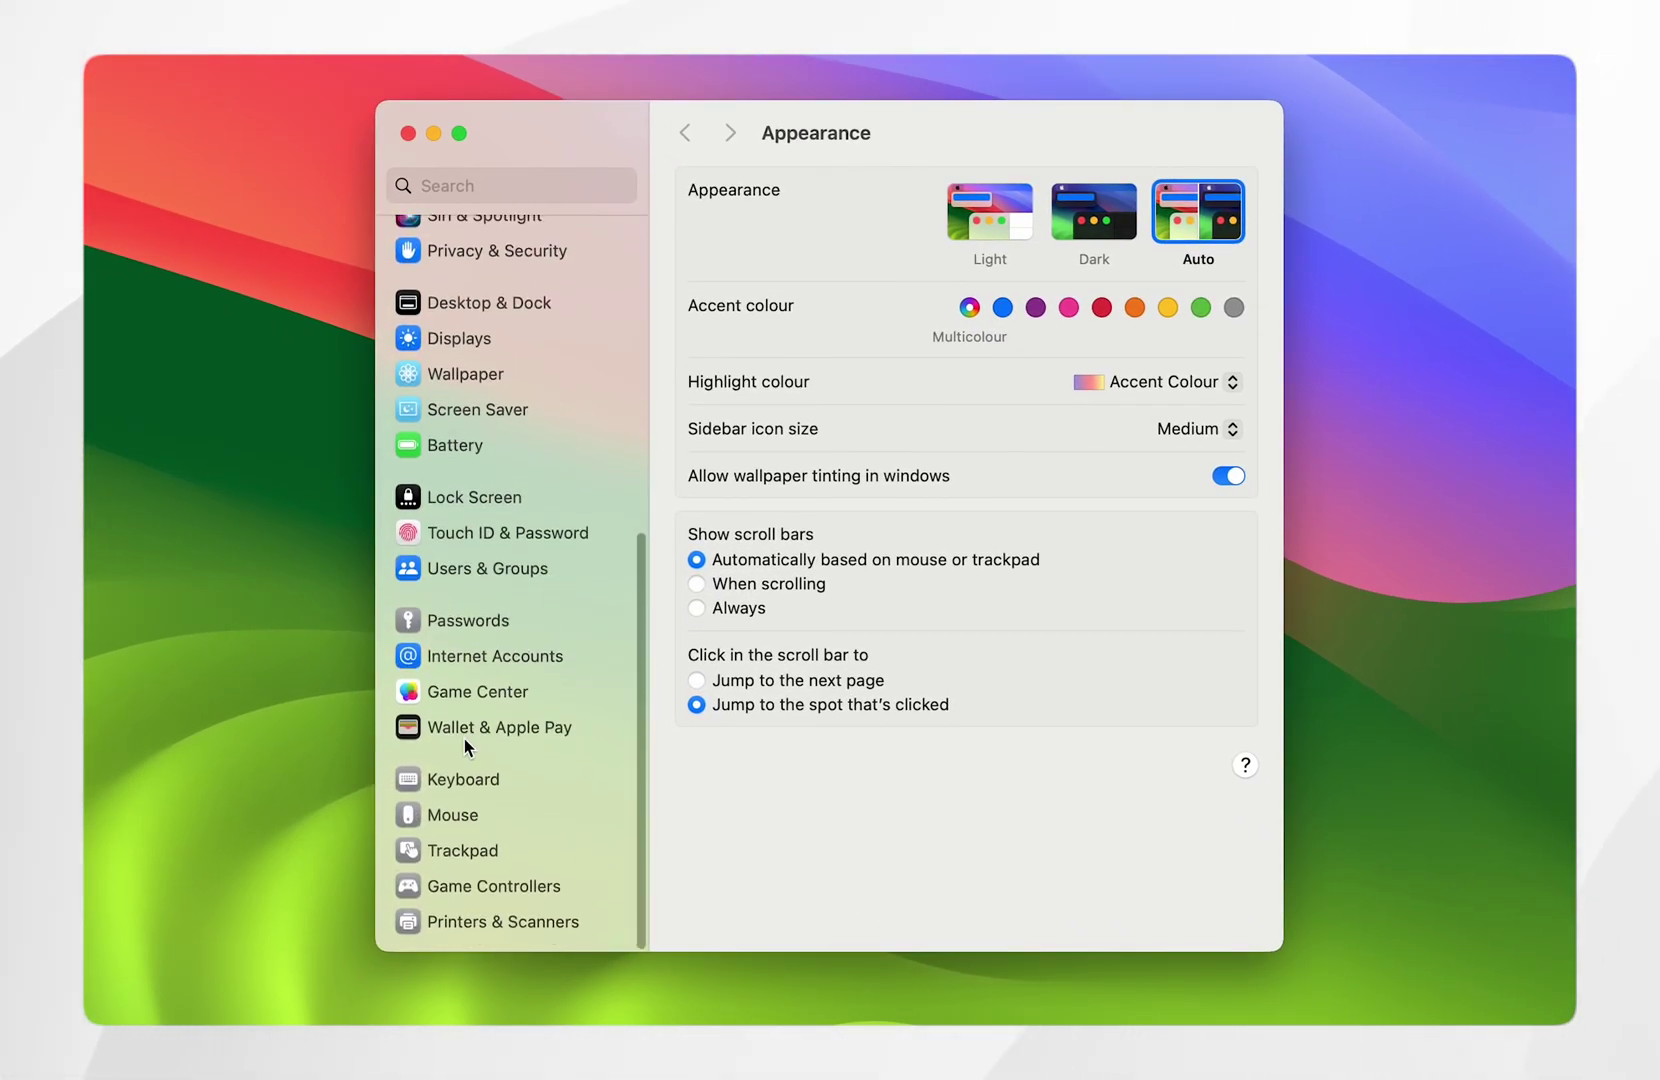
{"action": "left_click", "coordinate": [446, 815]}
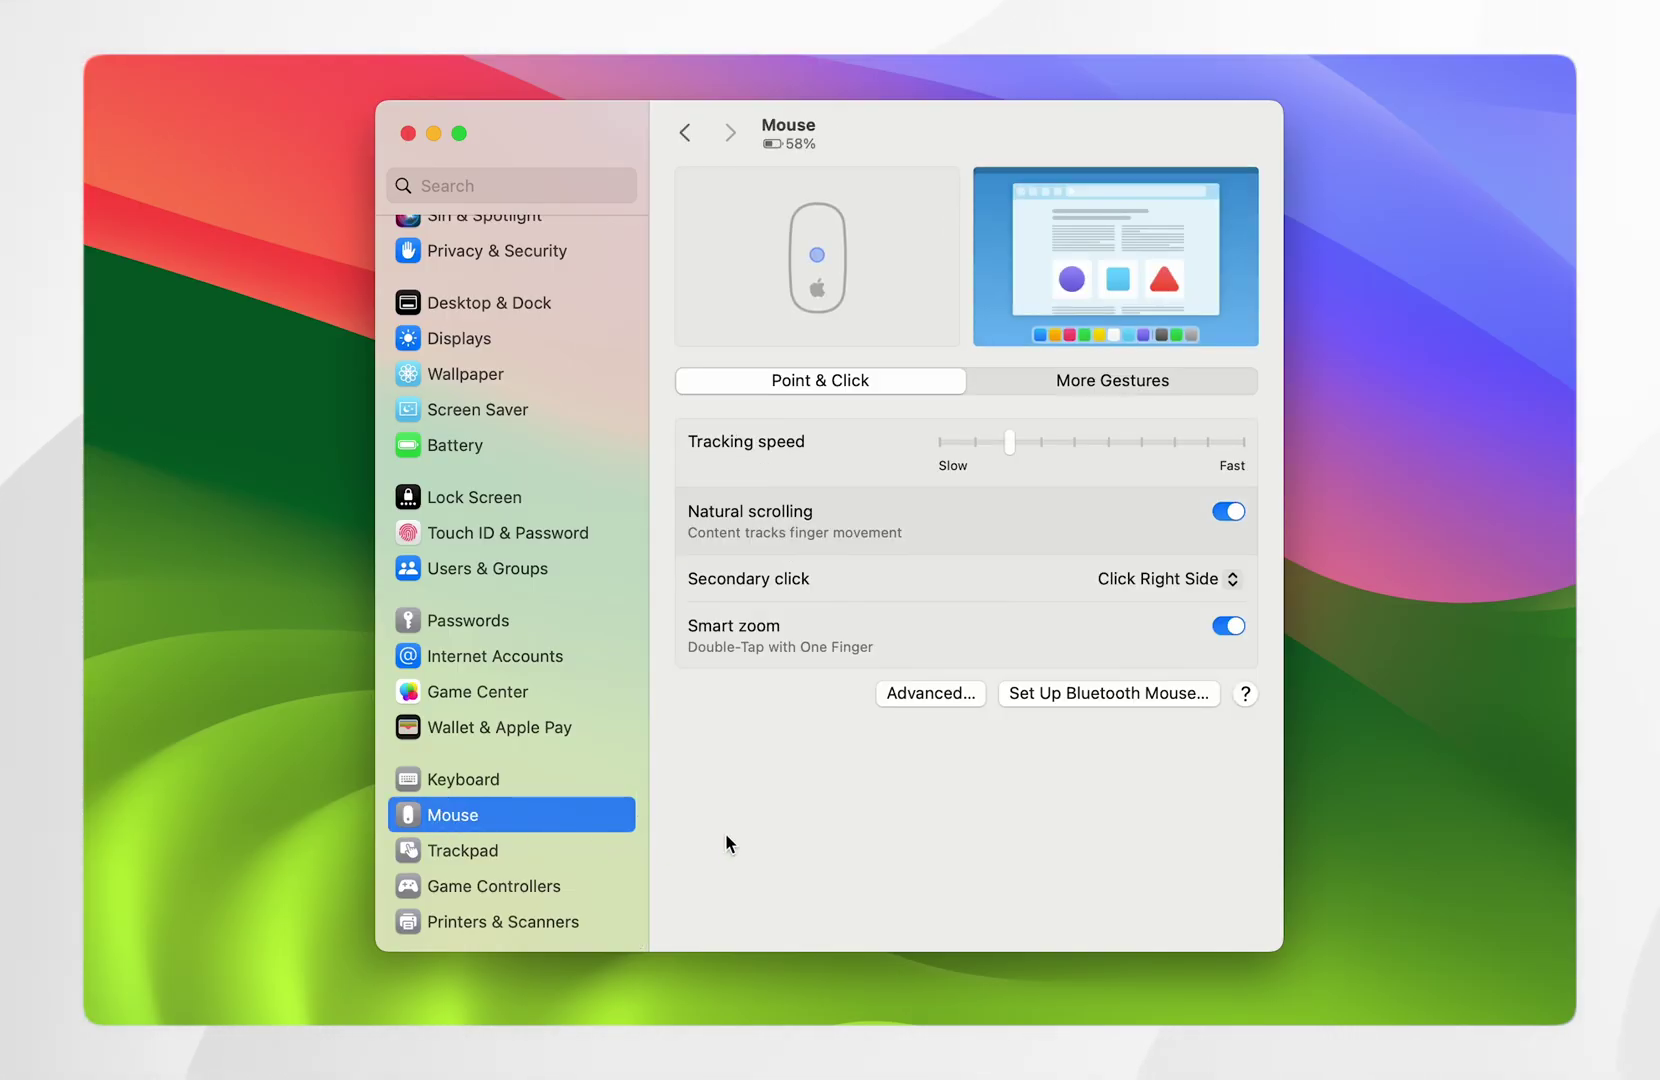